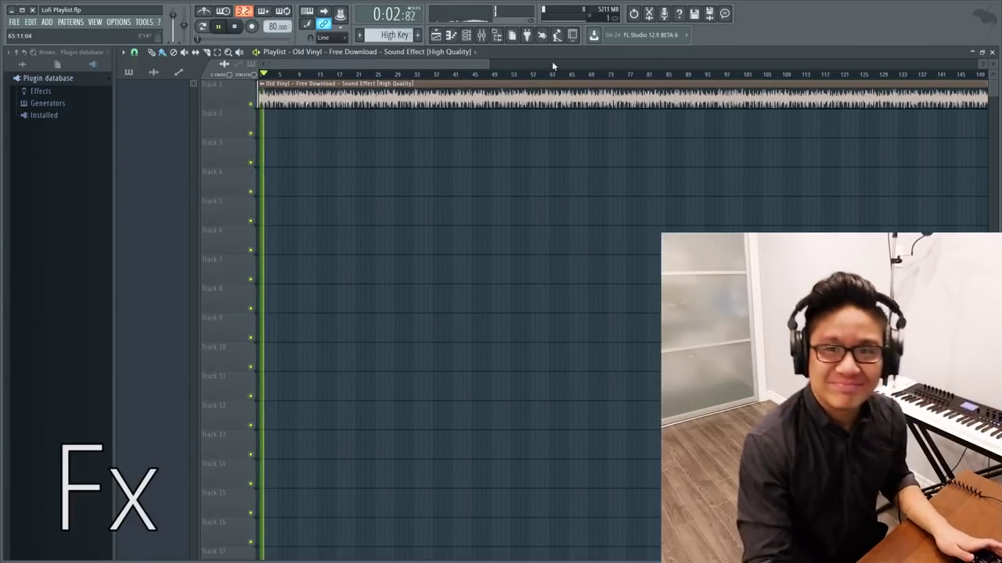
Stop playback once the Old Vinyl and birds samples sit on Tracks 1 and 2
key(space)
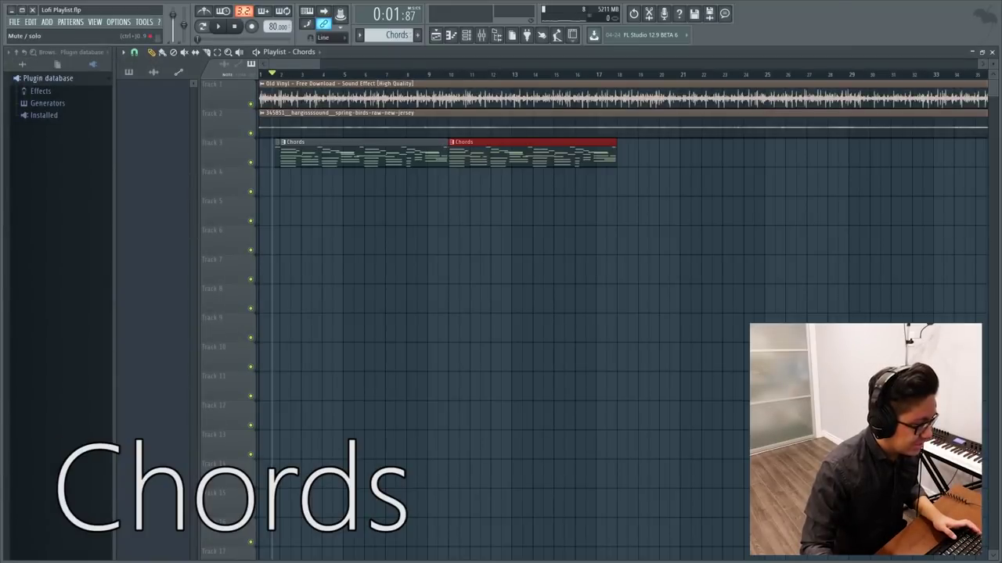
Close the Fruity Delay 3 window to reveal the two Chords clips on Track 3
scroll(264, 66, up, 2)
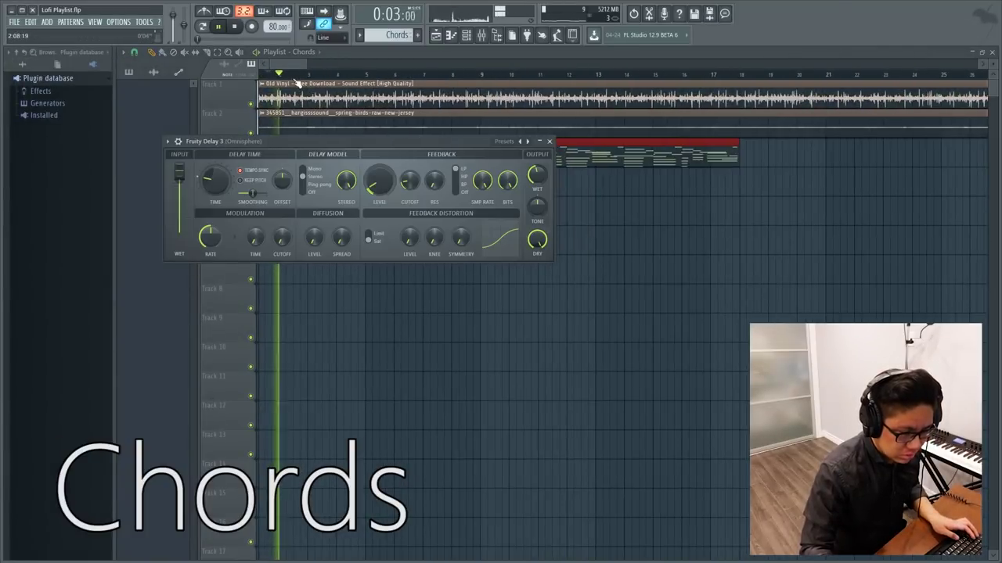
key(Escape)
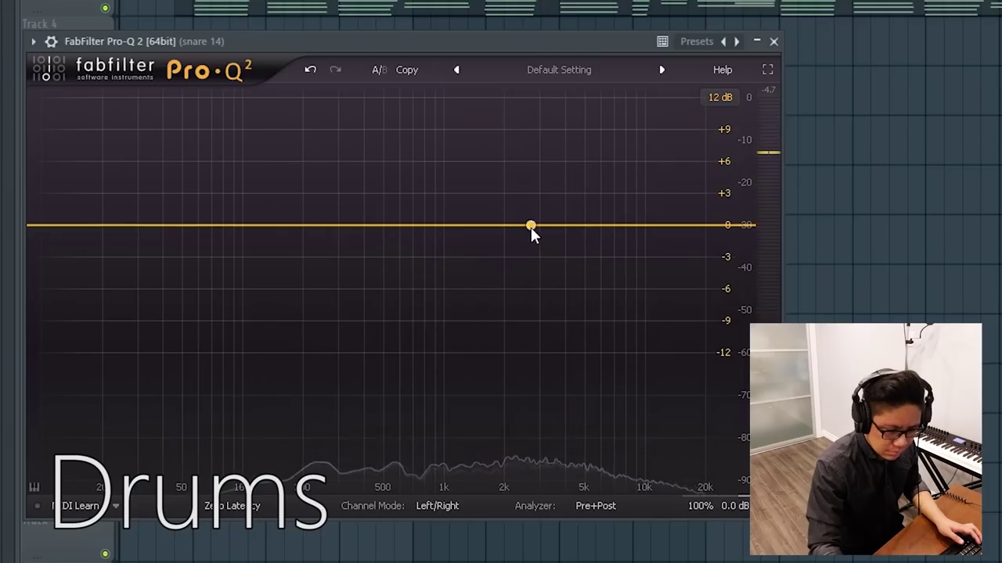
Turn a snare Pro-Q 2 band into a ~3.3 kHz high cut, then place another drum clip on track 5
drag(530, 227, 517, 181)
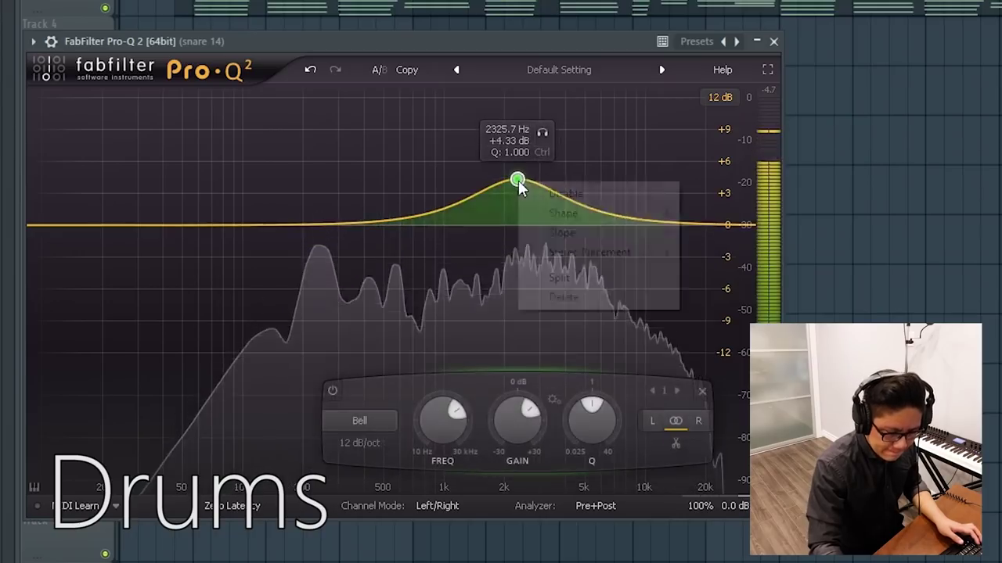
right_click(518, 181)
mouse_move(563, 213)
click(722, 290)
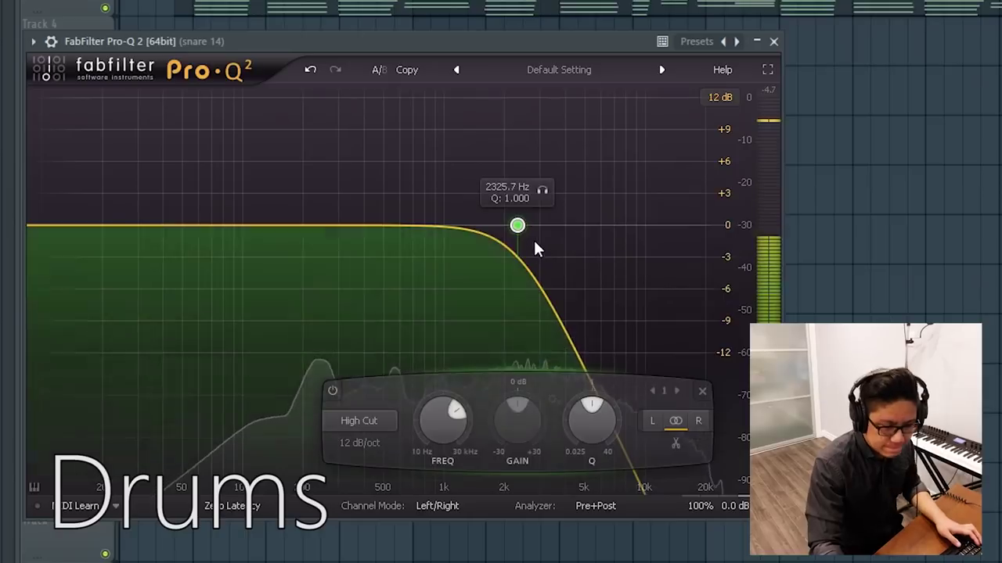
mouse_move(518, 225)
mouse_down()
mouse_move(548, 224)
mouse_move(513, 238)
mouse_up()
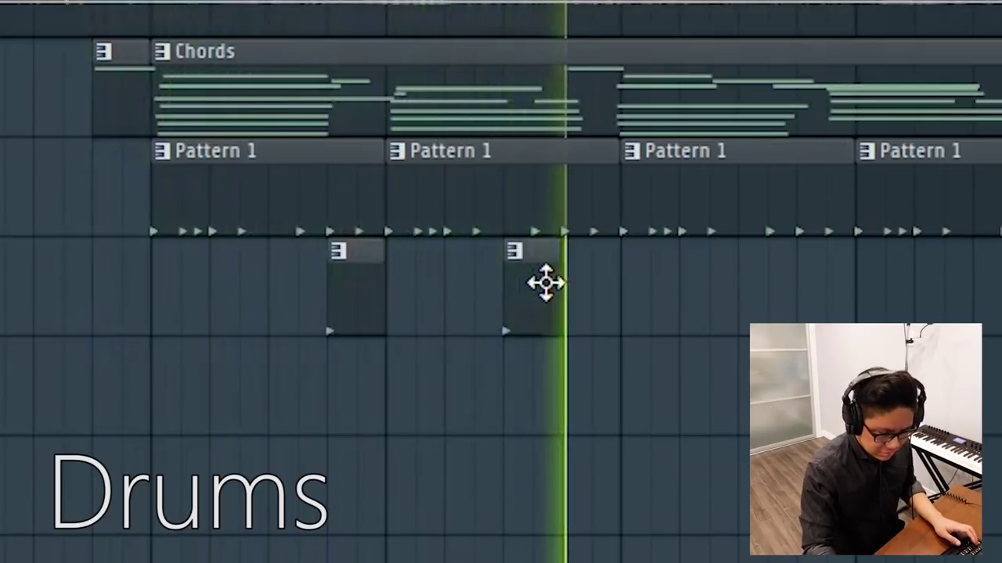
click(912, 297)
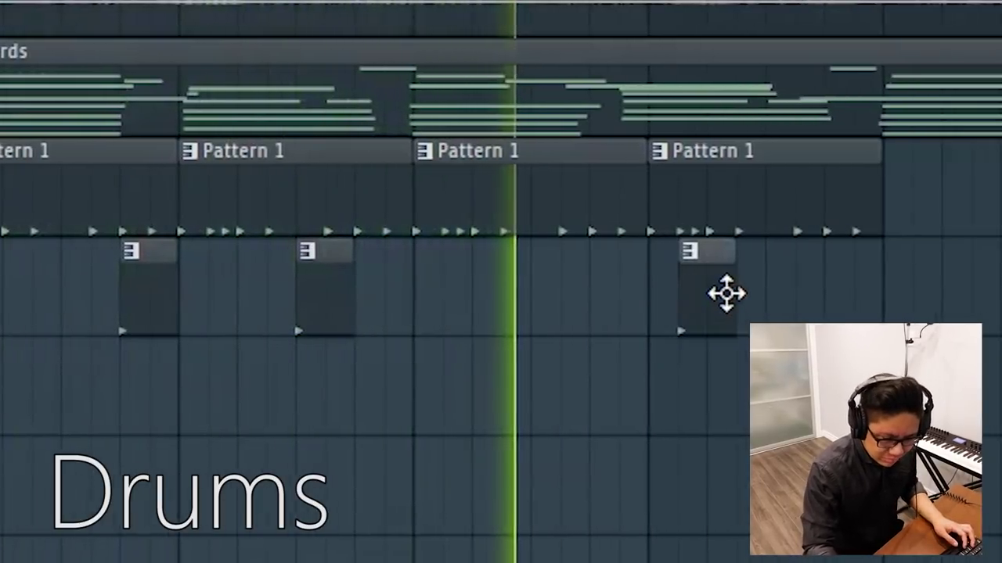
drag(885, 304, 691, 295)
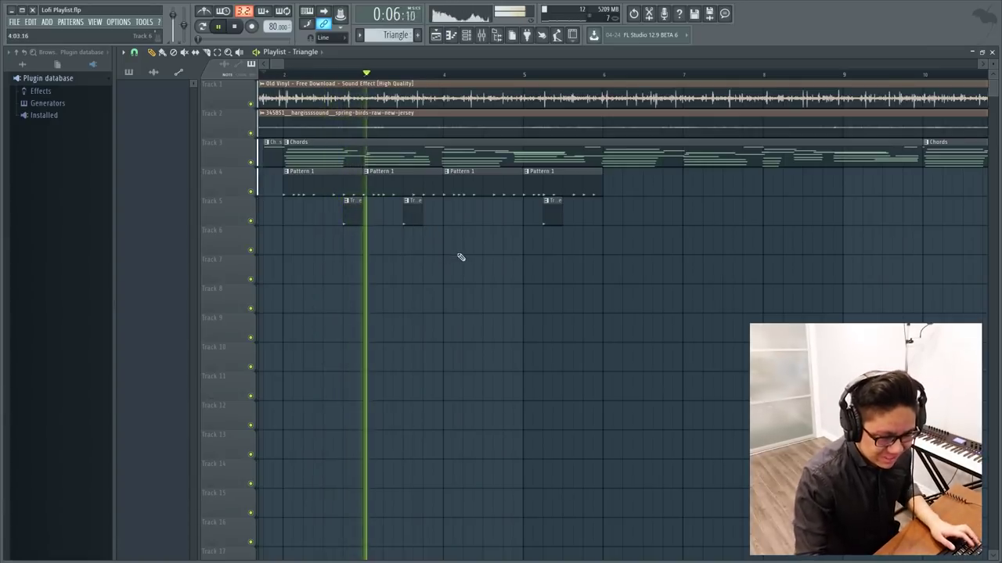
Close the BWB 5 Clap (6) sampler channel's settings
scroll(490, 230, down, 2)
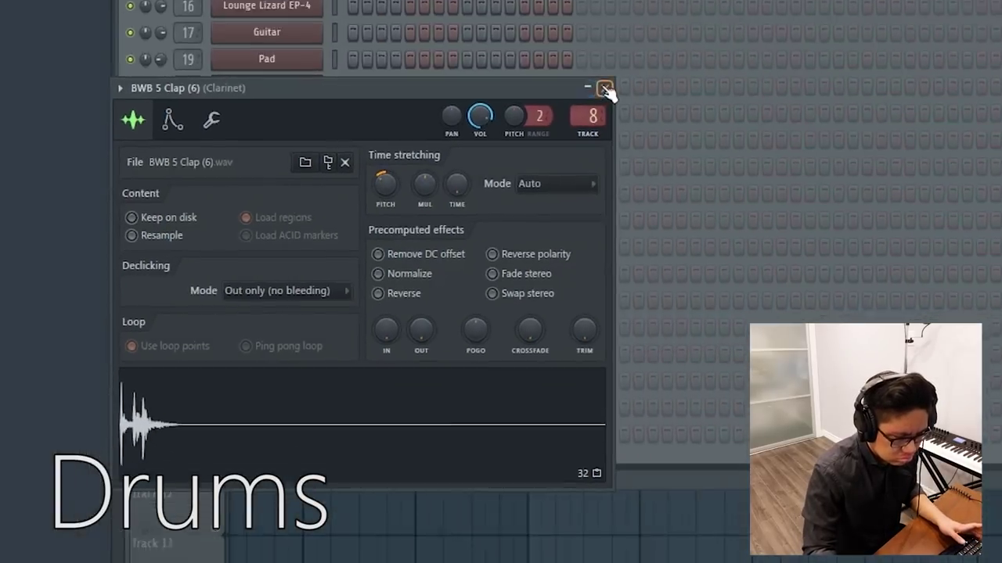
click(689, 20)
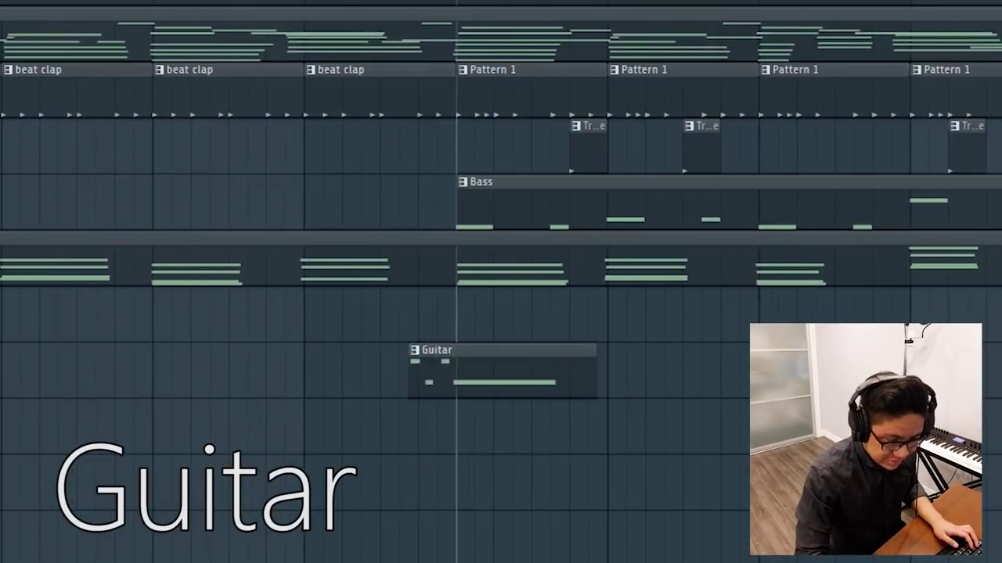
Play back the Track 9 Guitar clips and the single-note Shaker 1 pattern
key(space)
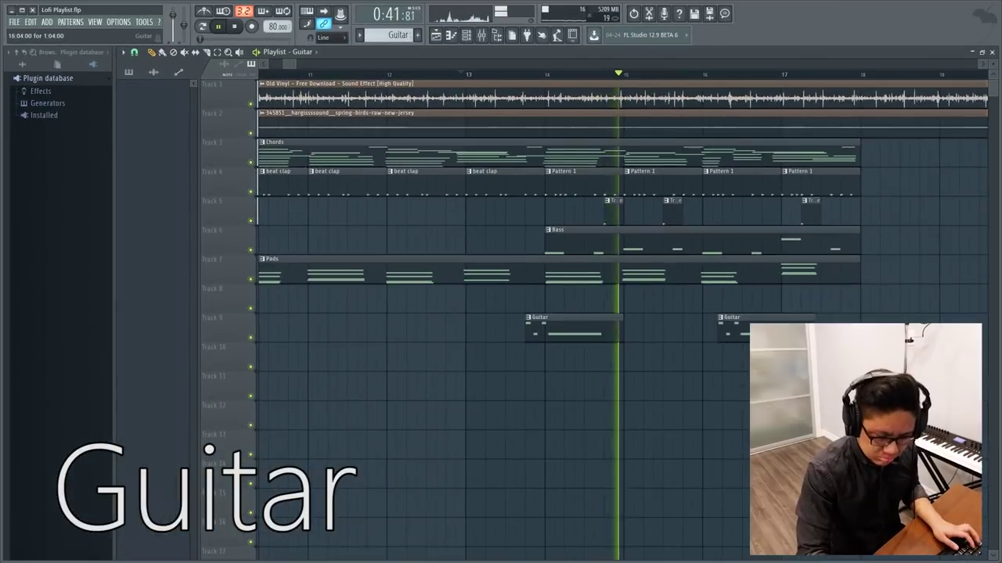
drag(291, 64, 297, 70)
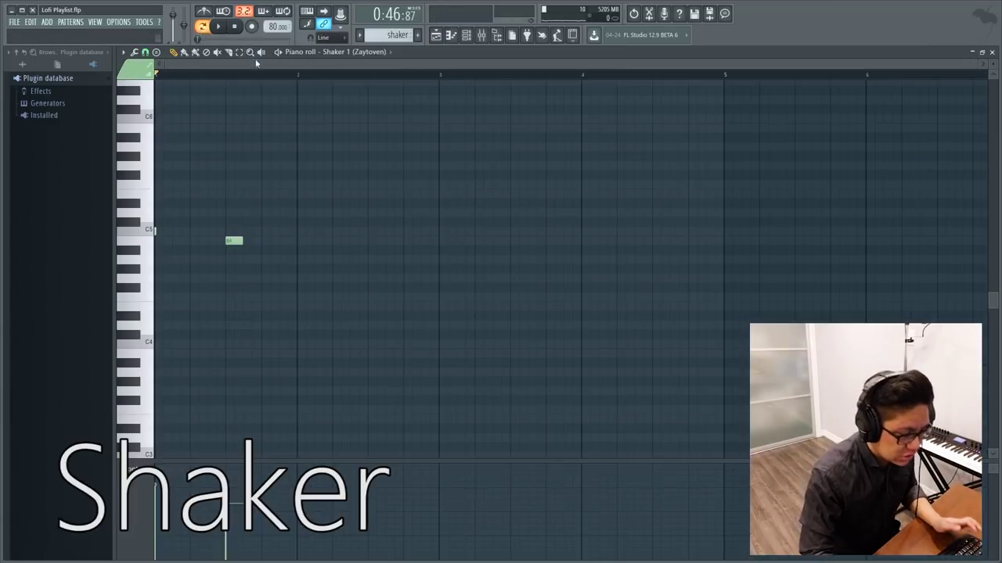
key(space)
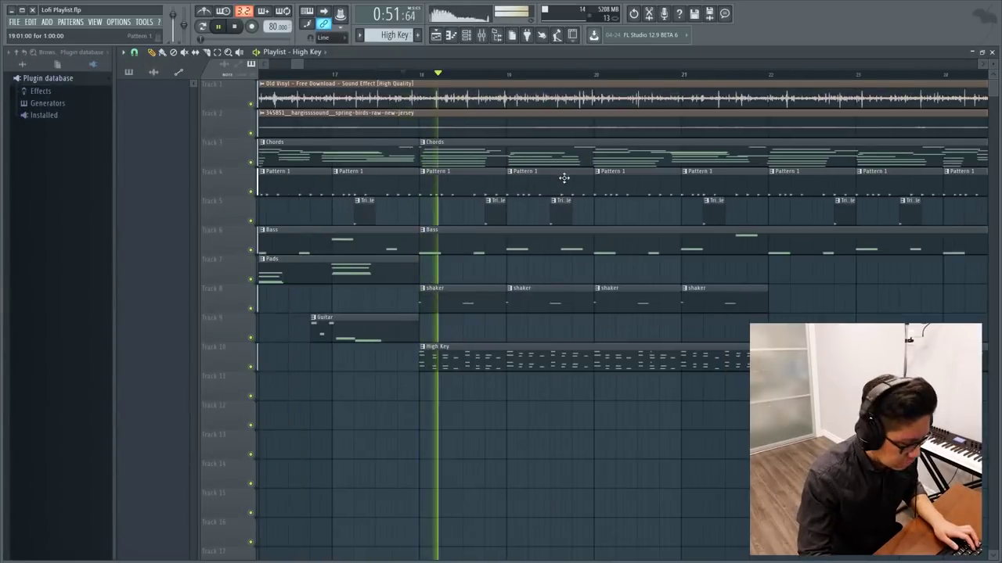
Scroll the playlist down to the shaker clips on track 8 and the High Key clip on track 10
scroll(563, 177, down, 1)
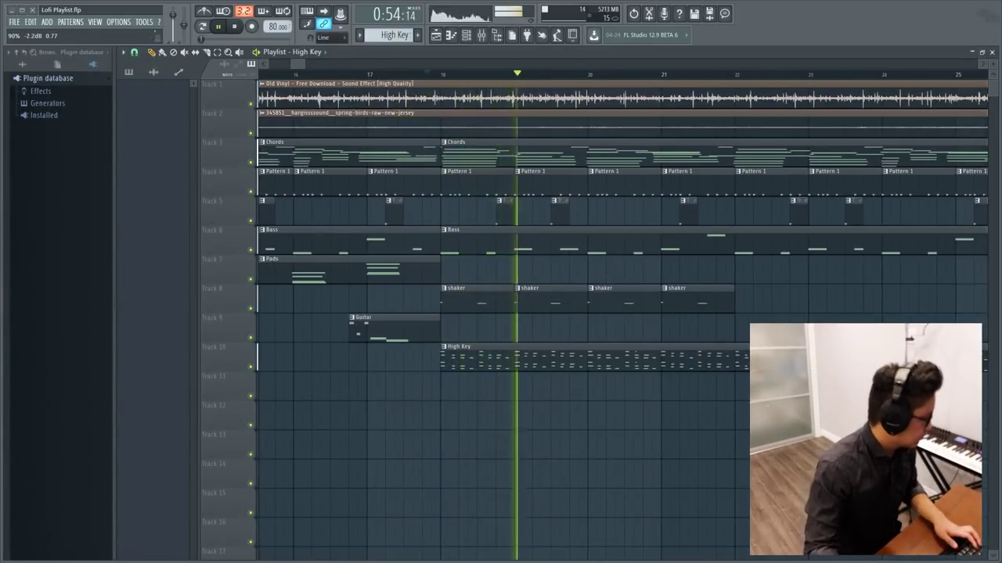
scroll(450, 89, down, 1)
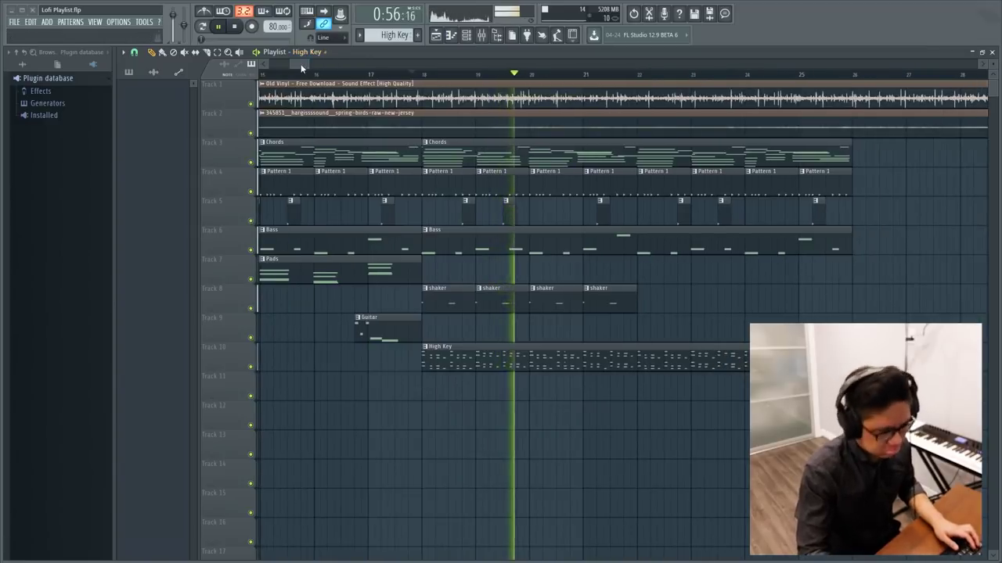